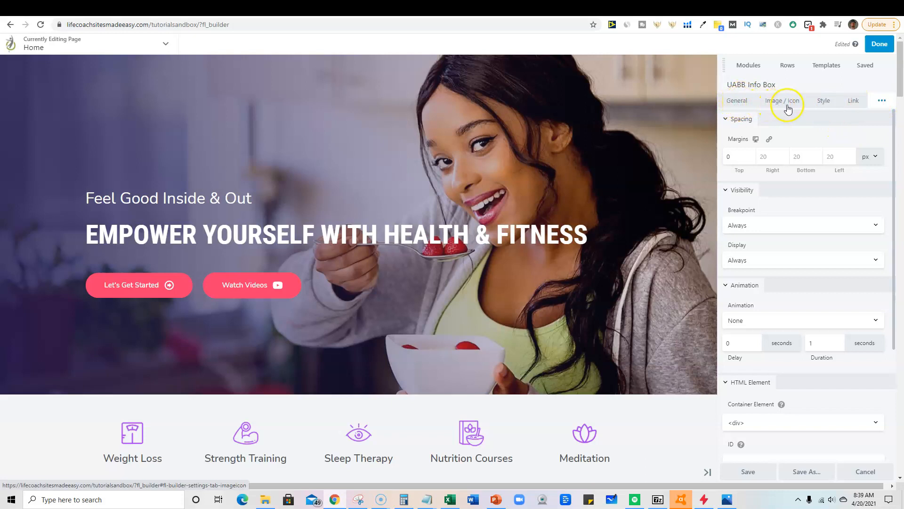
Step: Try the Fade In animation on the headline info box in its advanced settings
left_click(882, 100)
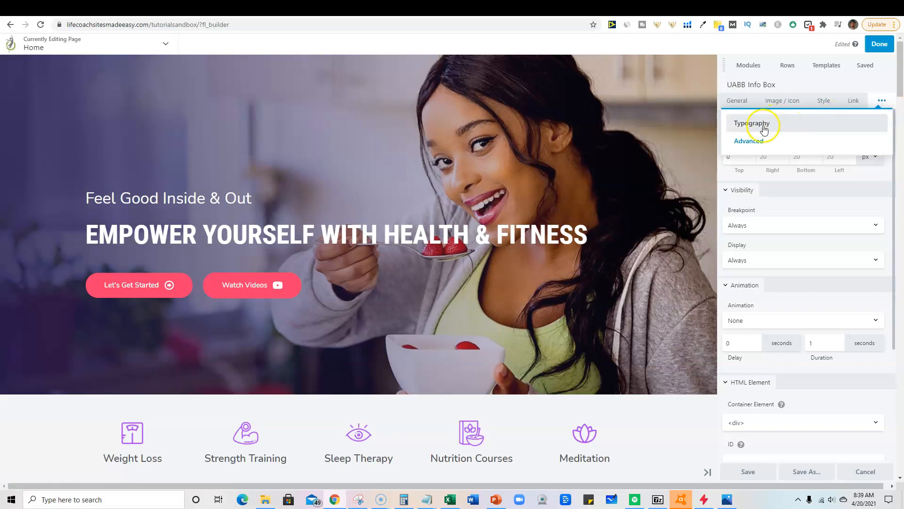
left_click(753, 141)
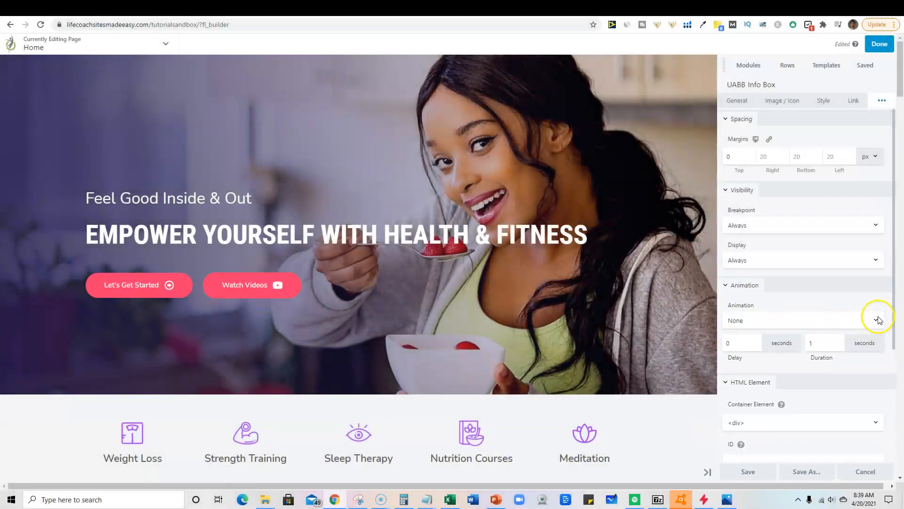
left_click(876, 322)
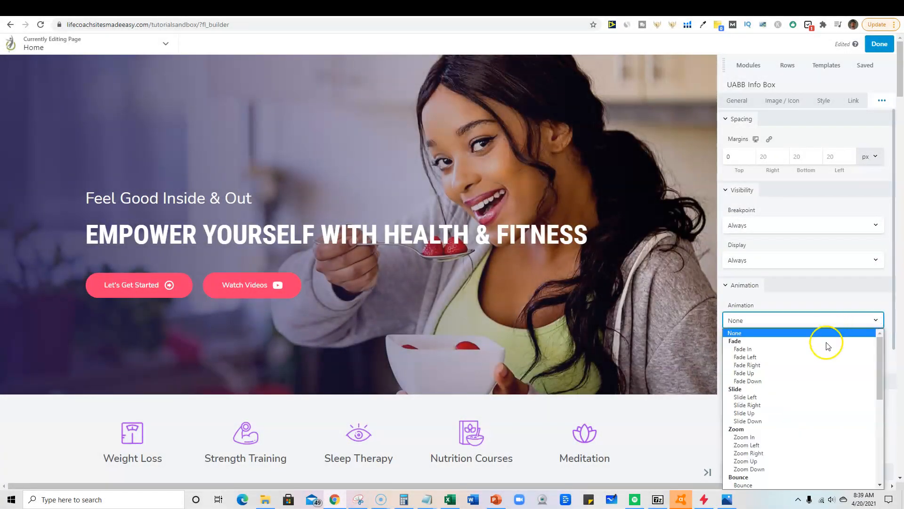
scroll(825, 358, "down", 8)
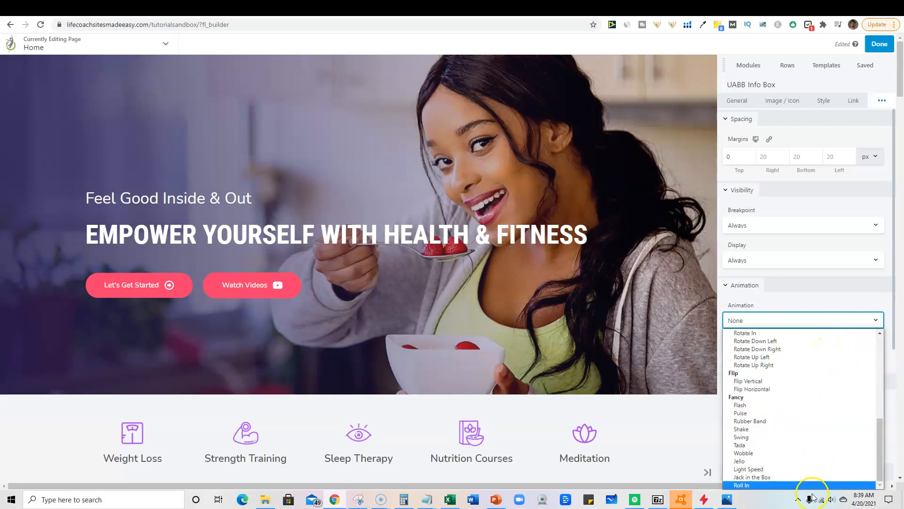
scroll(818, 391, "up", 8)
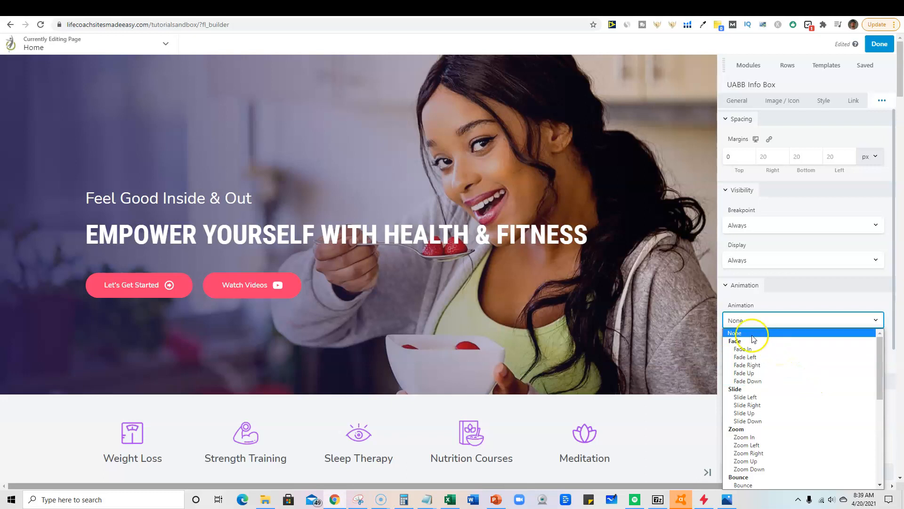
left_click(794, 349)
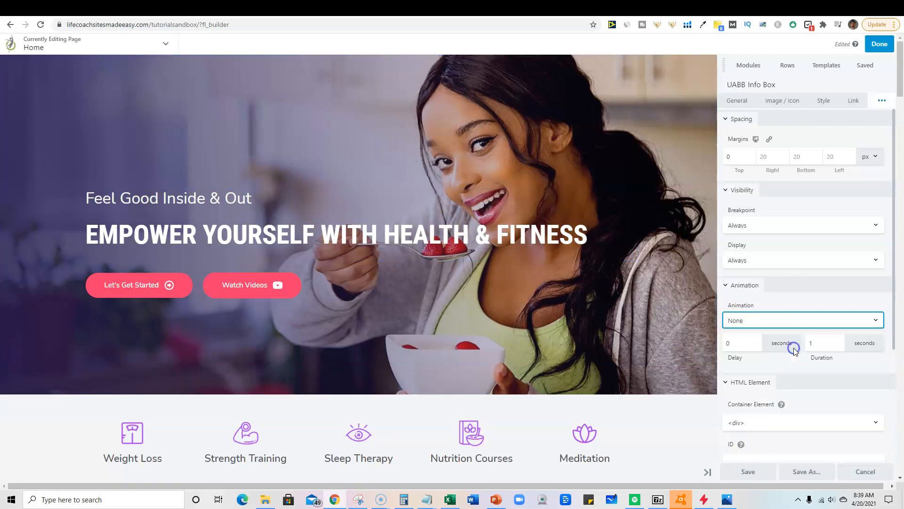
Step: Try the Fade Down, Slide Left and Zoom In animations on the headline info box
left_click(832, 325)
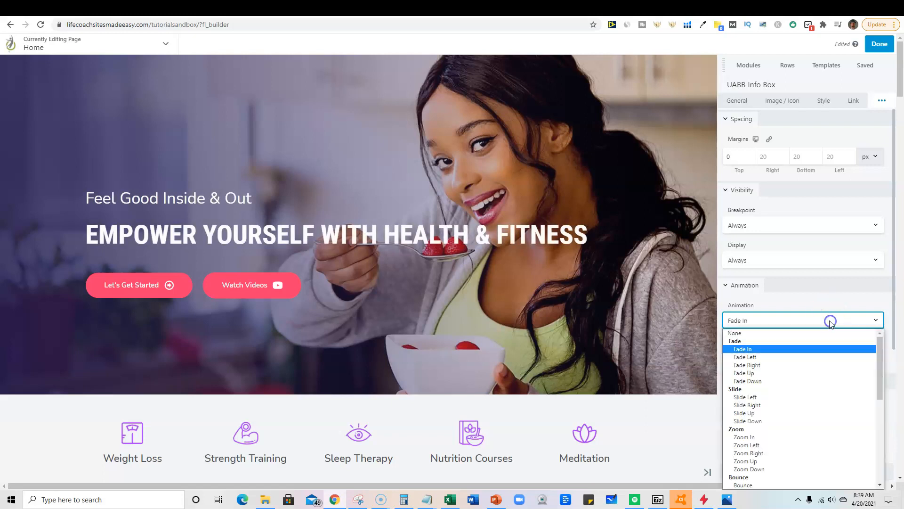
left_click(777, 382)
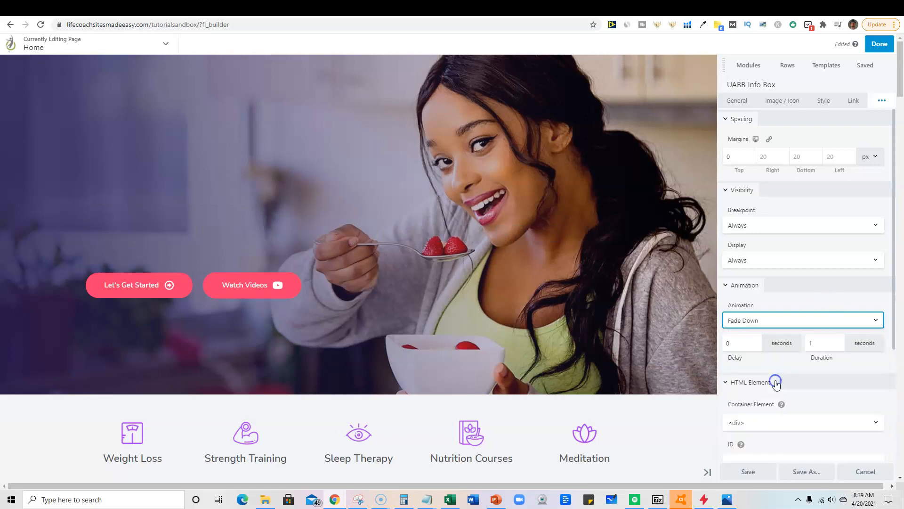
left_click(769, 325)
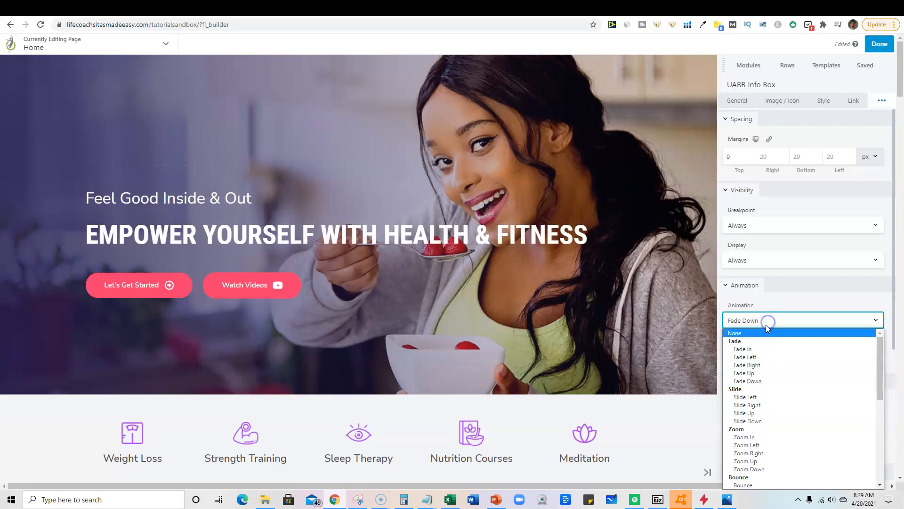
left_click(759, 400)
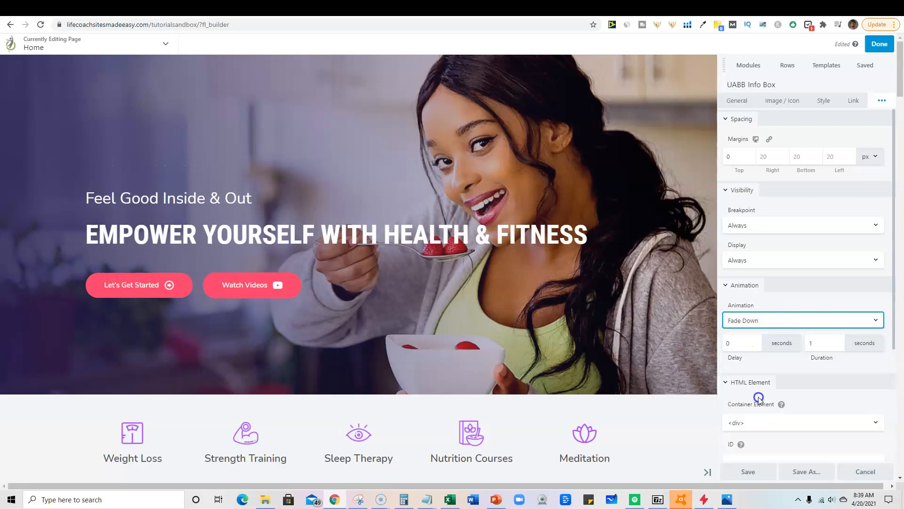
left_click(763, 322)
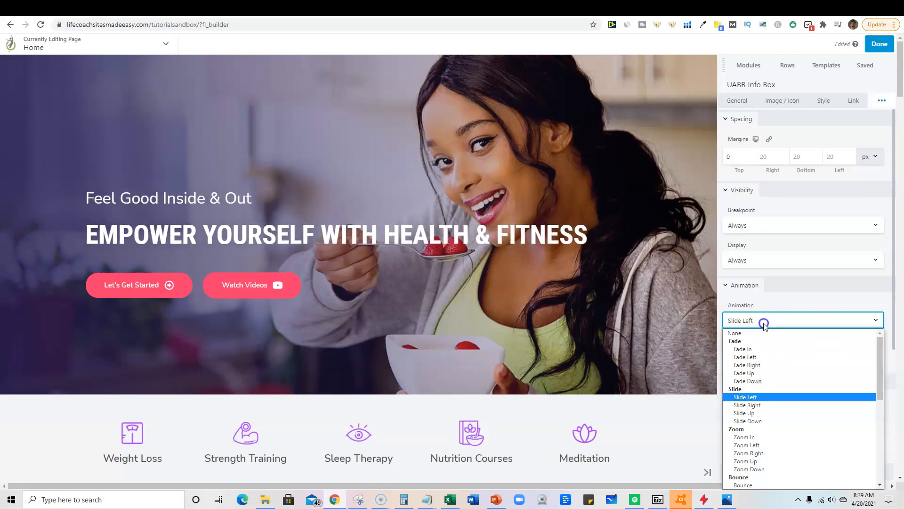
left_click(759, 438)
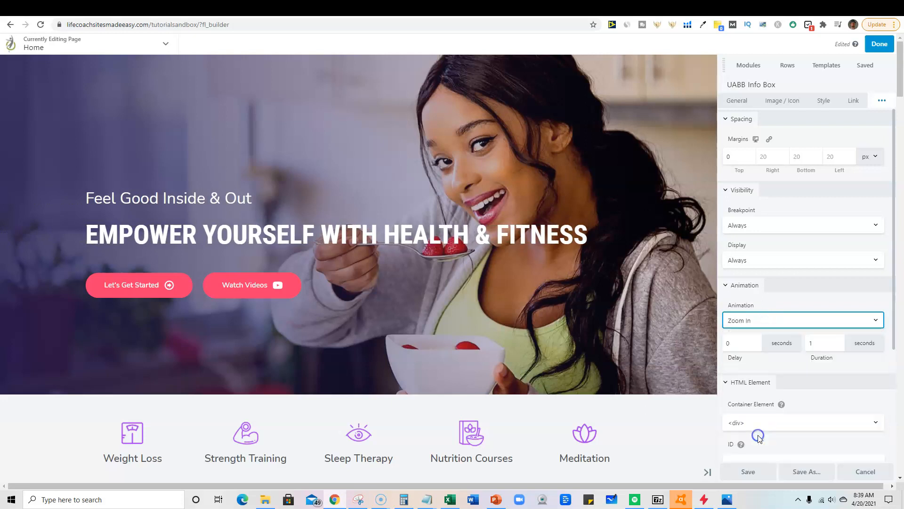
Step: Try the Rotate Up Left and Rubber Band animations on the headline info box
left_click(772, 318)
scroll(774, 405, "down", 5)
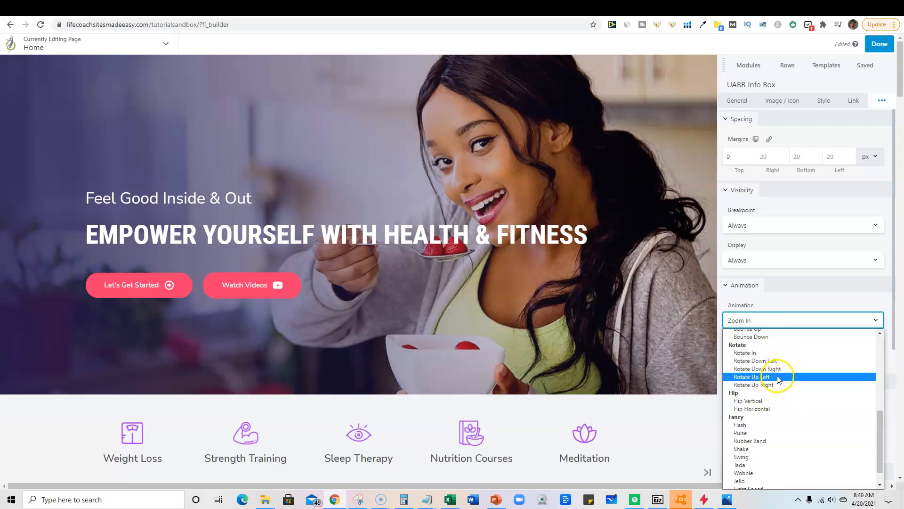
left_click(778, 377)
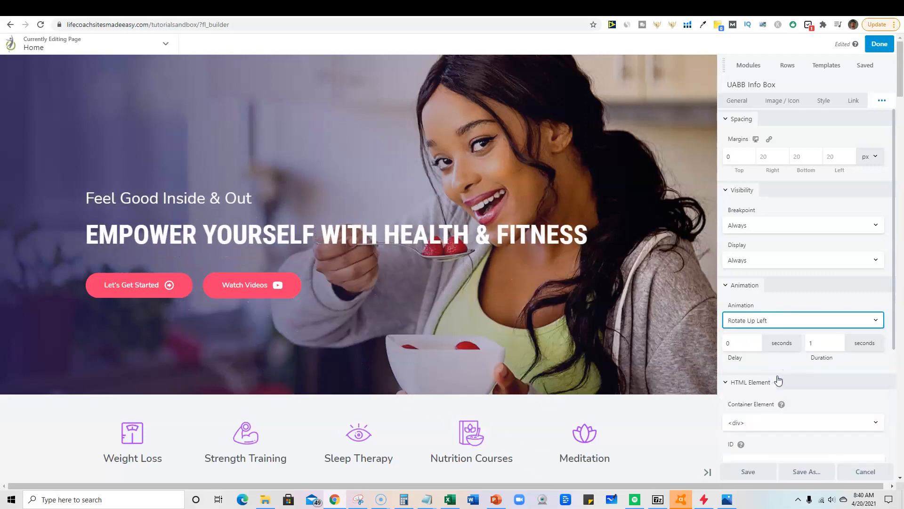
left_click(785, 320)
scroll(775, 410, "down", 5)
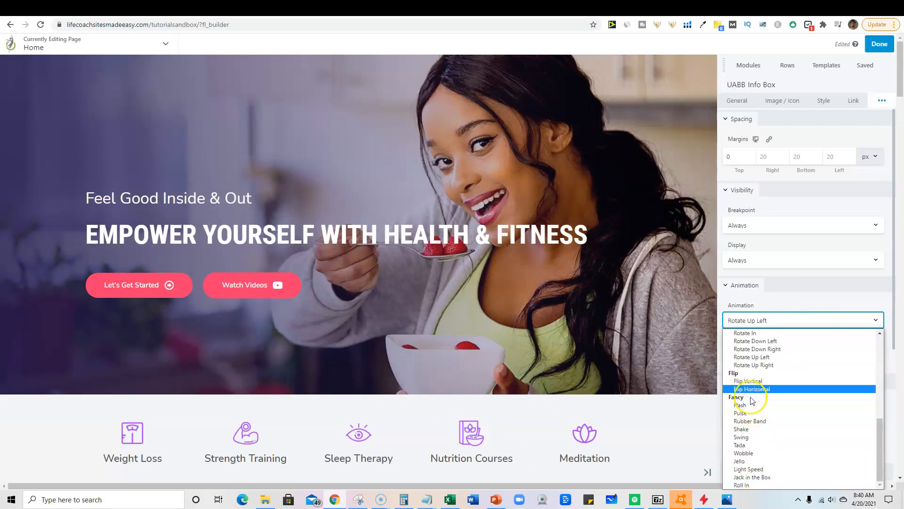
left_click(764, 422)
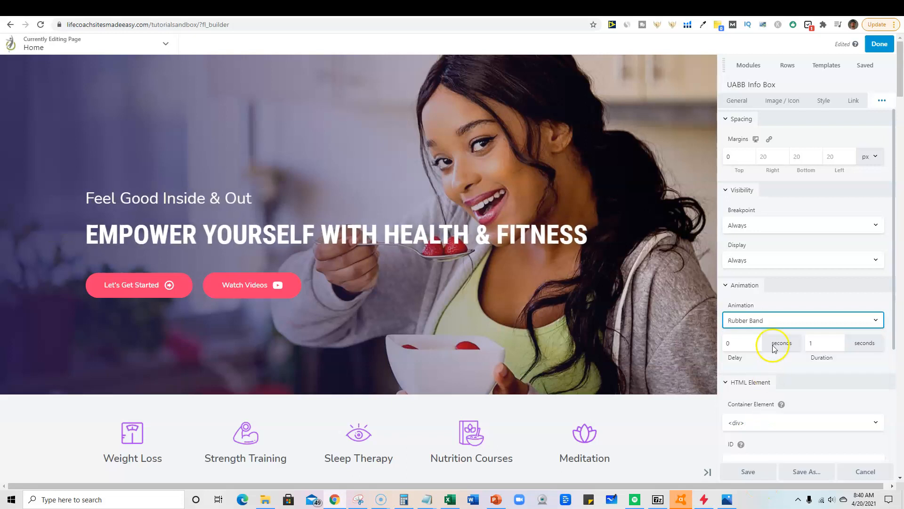
Step: Try the Jello and Wobble animations on the headline info box
left_click(781, 321)
scroll(777, 447, "down", 3)
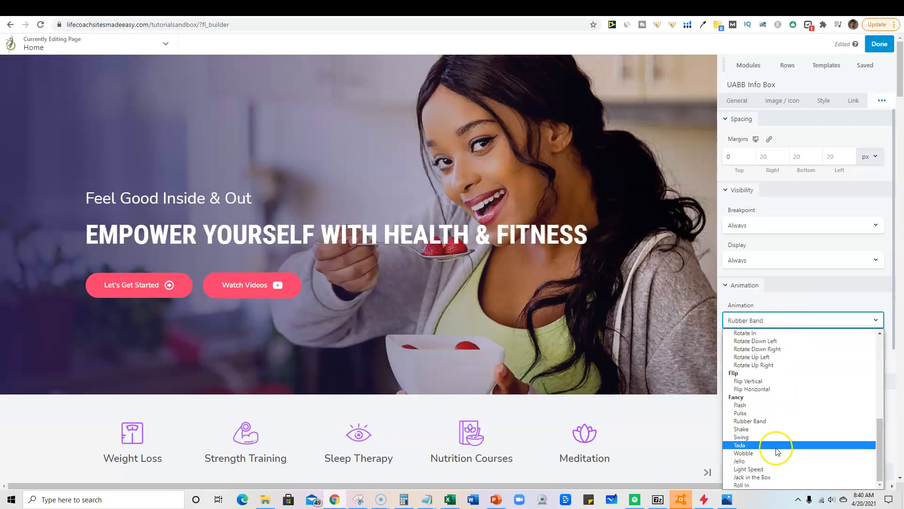
left_click(760, 462)
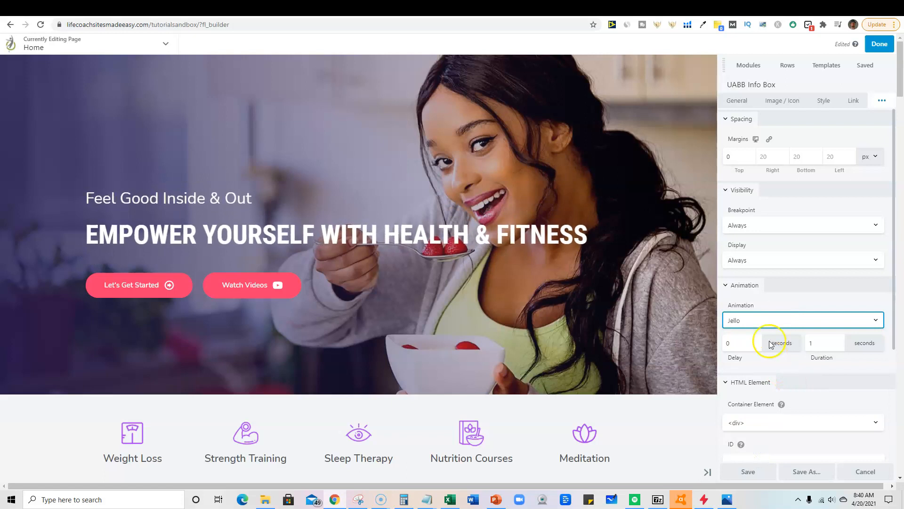
left_click(763, 324)
scroll(771, 444, "down", 3)
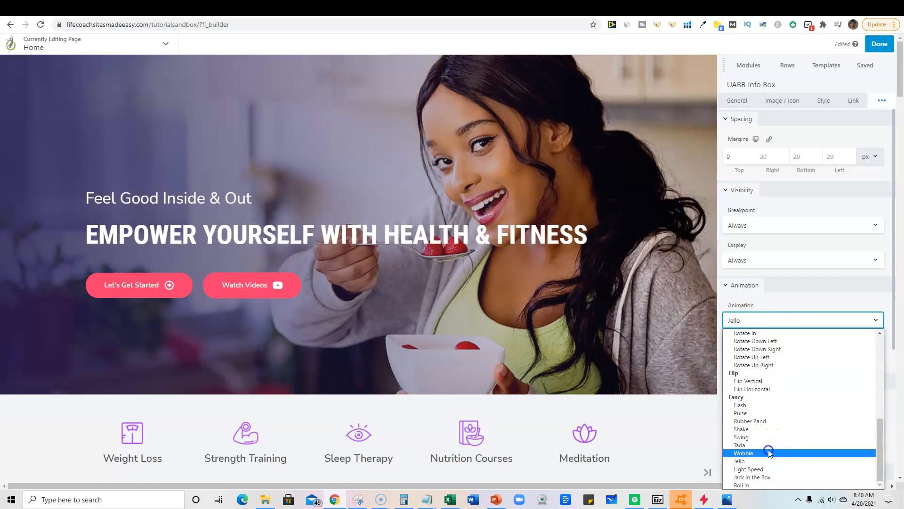
left_click(768, 449)
Step: Set the headline info box's animation to Jack in the Box and save the module settings
left_click(781, 320)
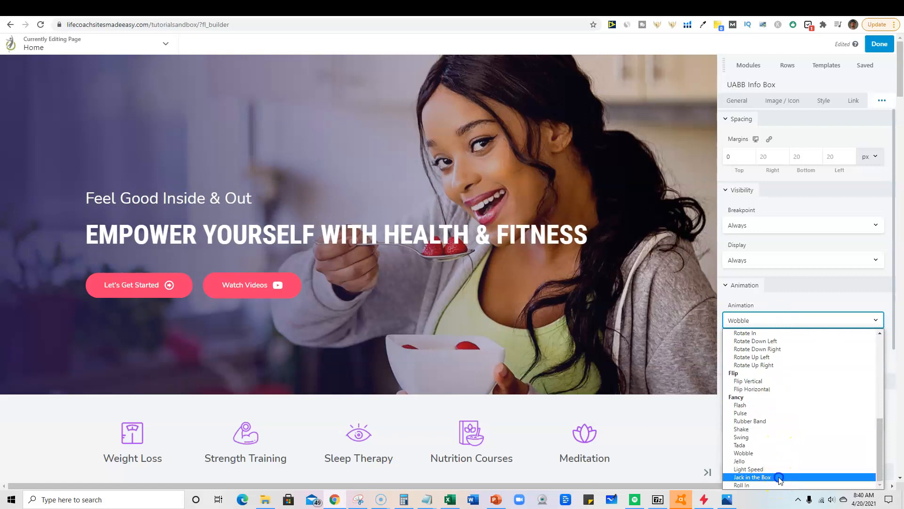
left_click(778, 477)
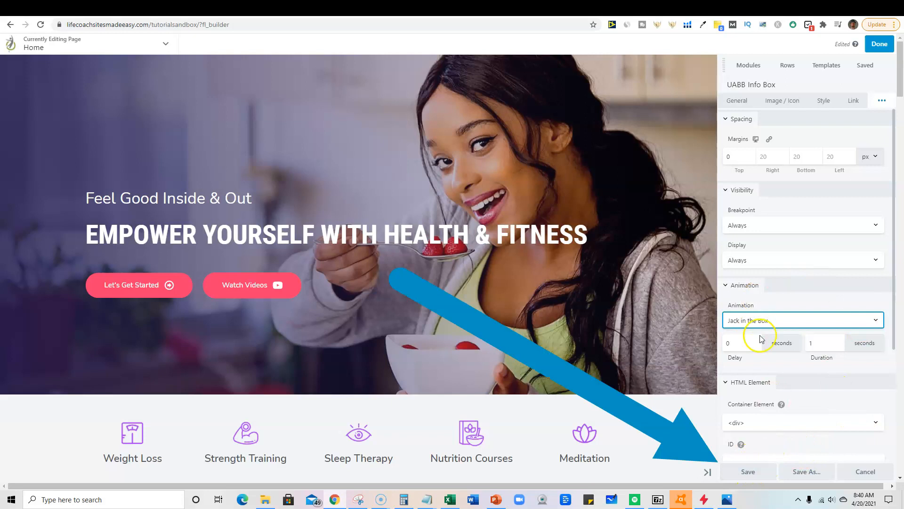
left_click(749, 471)
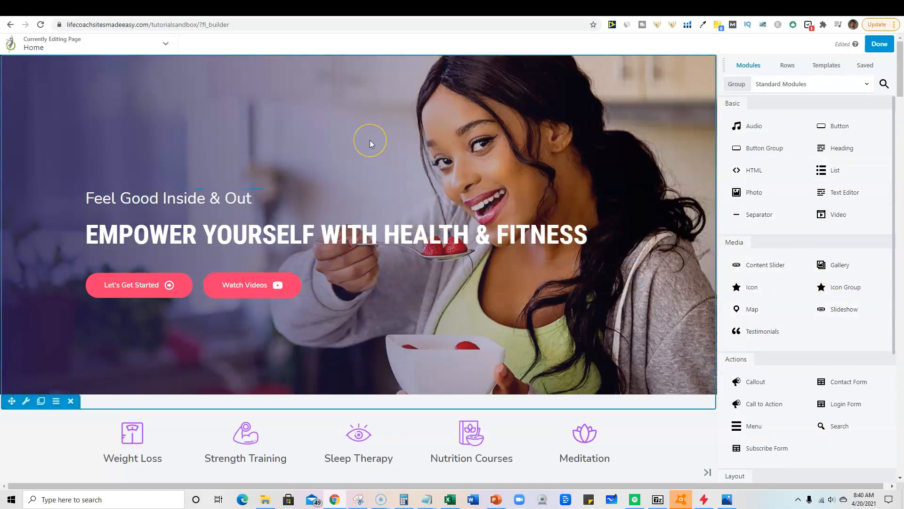
Step: Preview the page layout to watch the headline animation, and return to editing
left_click(166, 44)
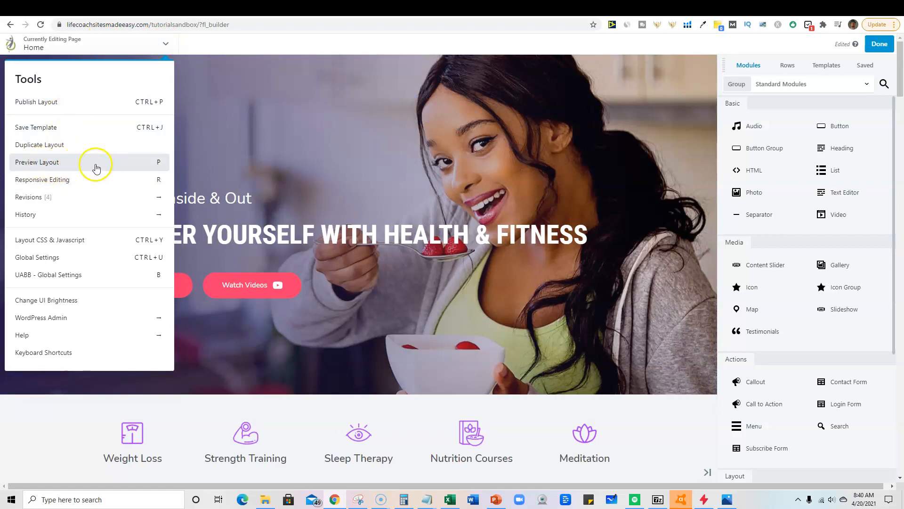
left_click(66, 163)
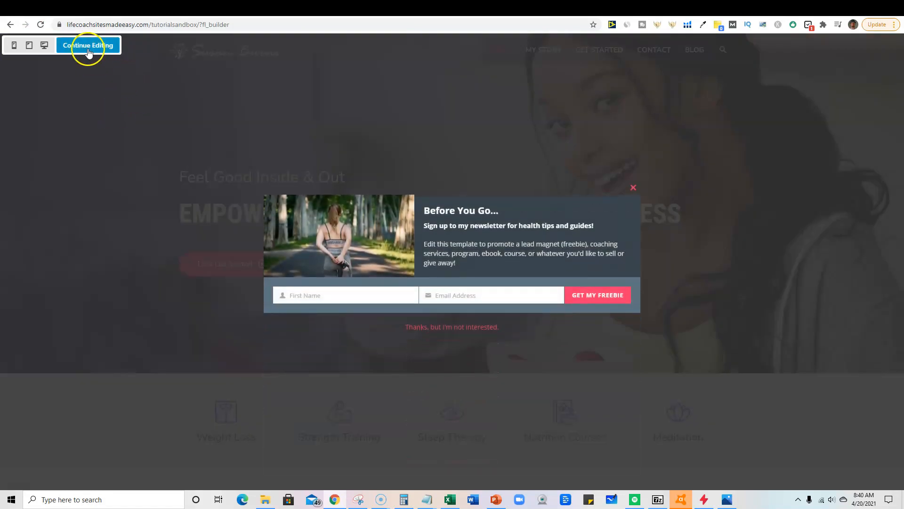
left_click(92, 46)
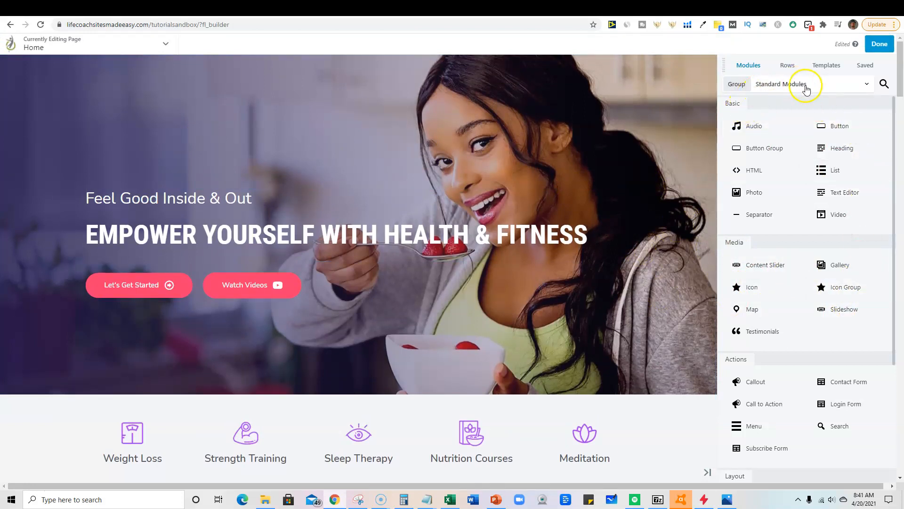
Step: Set the headline info box's animation duration to 4 seconds in its advanced settings and save the module
left_click(462, 206)
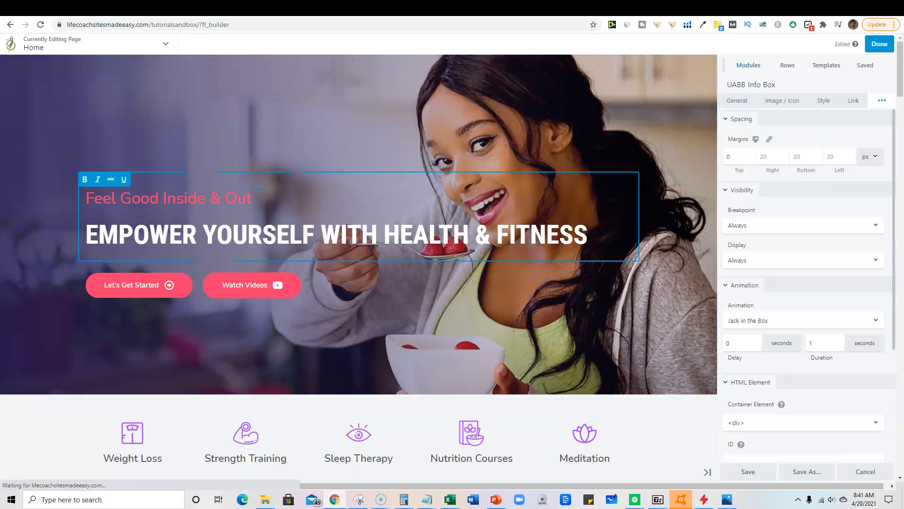
left_click(883, 100)
left_click(765, 141)
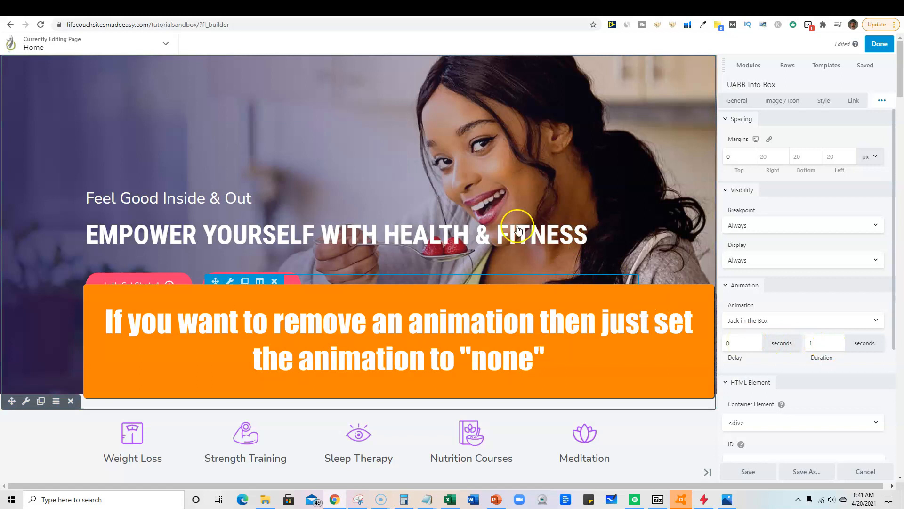
left_click(824, 343)
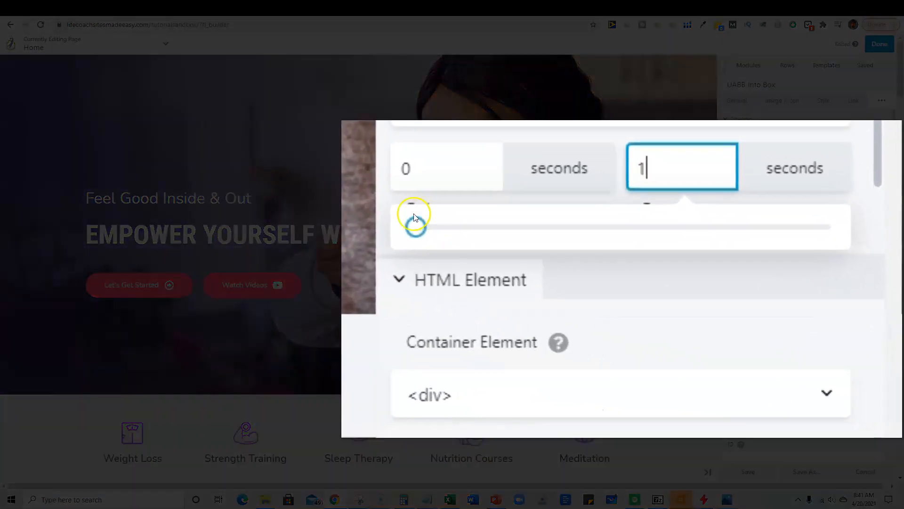
left_click_drag(415, 217, 471, 234)
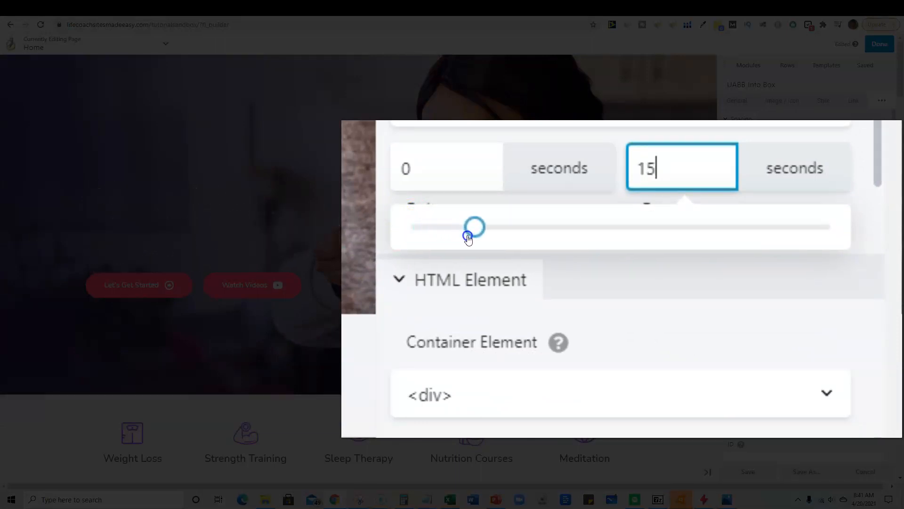
left_click_drag(750, 367, 743, 370)
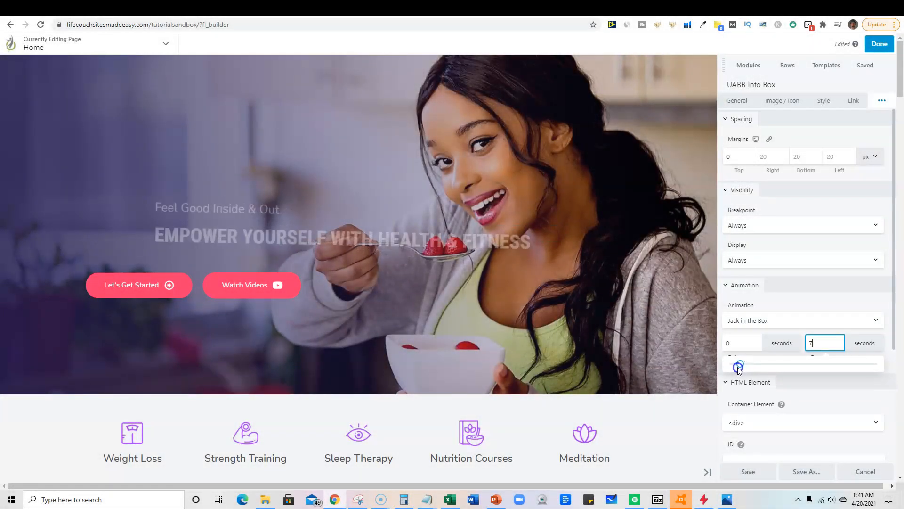
left_click_drag(738, 369, 733, 370)
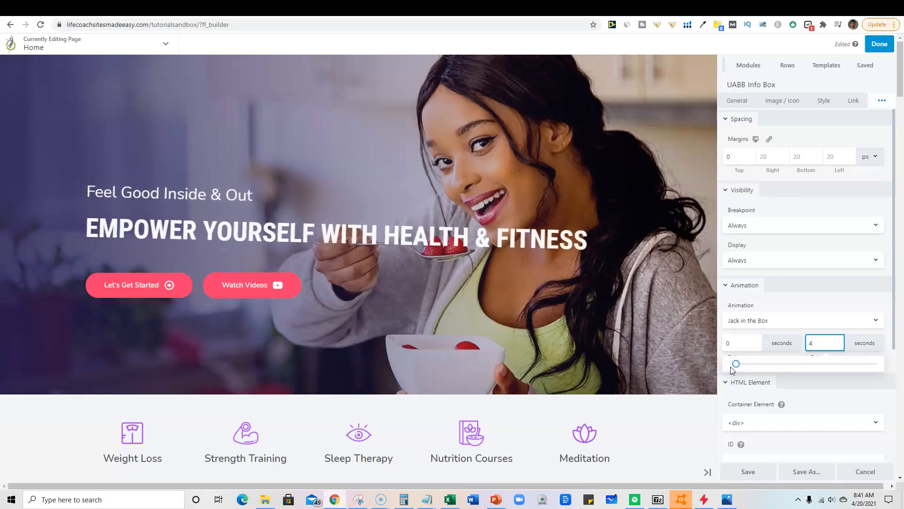
left_click(824, 384)
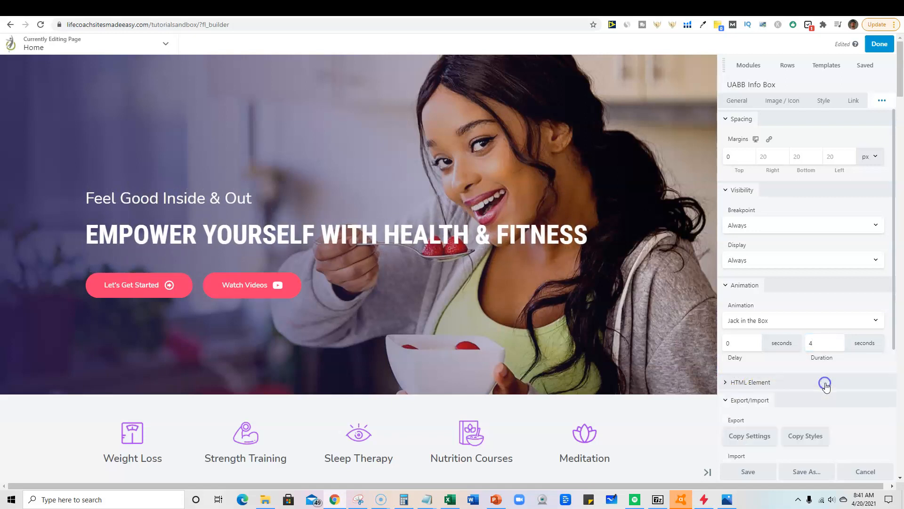
left_click(752, 472)
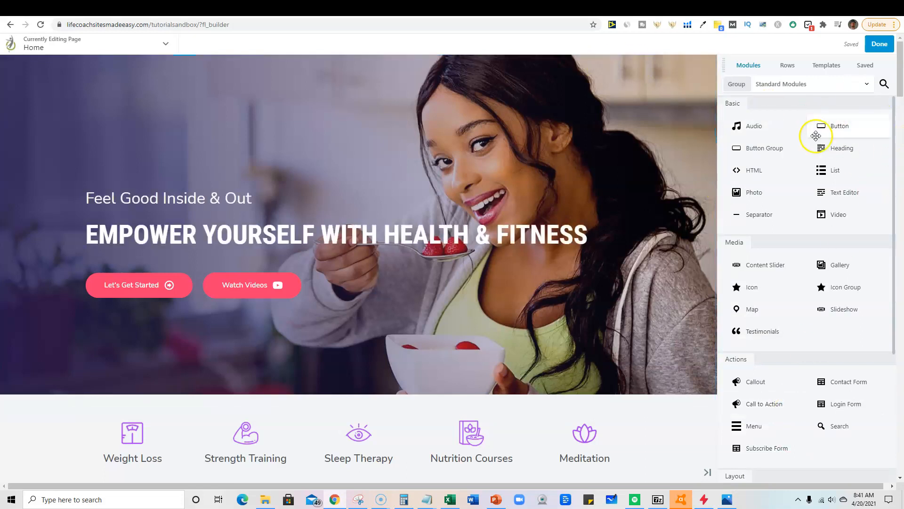
Step: Publish the page changes and reload the live home page to replay the headline animation
left_click(880, 44)
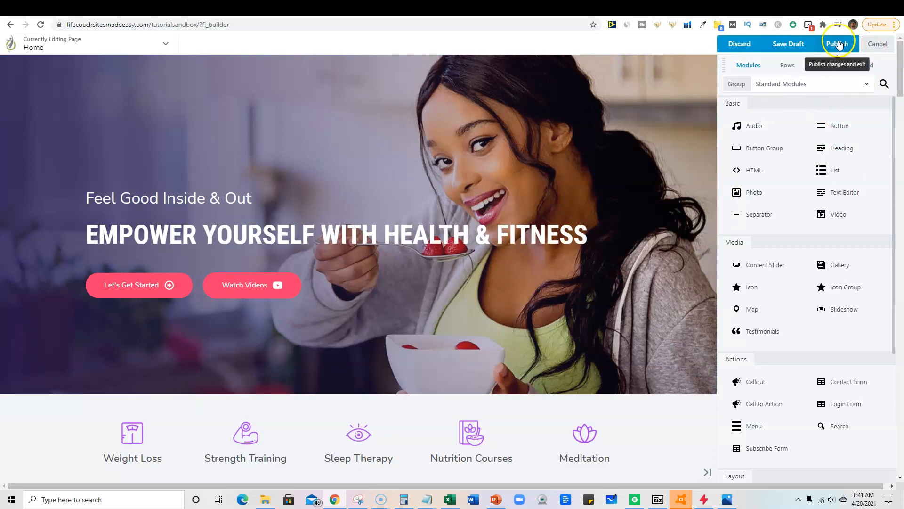
left_click(837, 44)
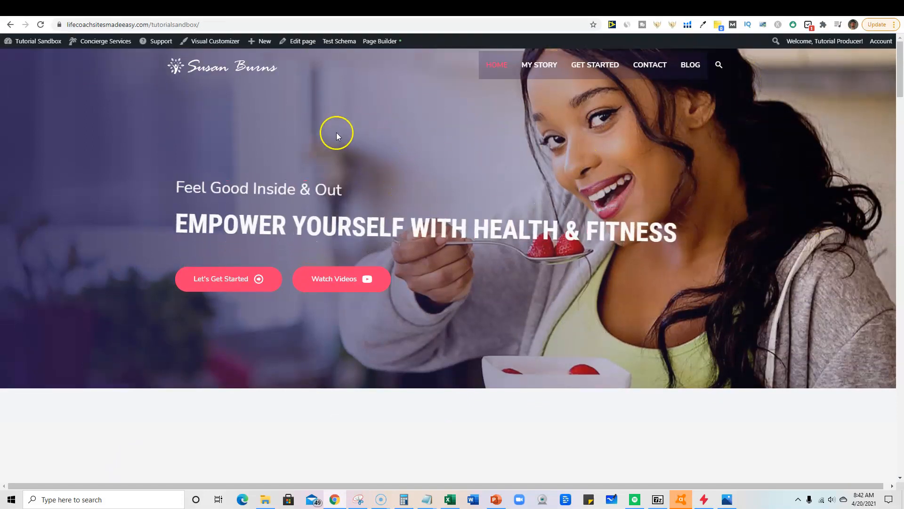
left_click(40, 24)
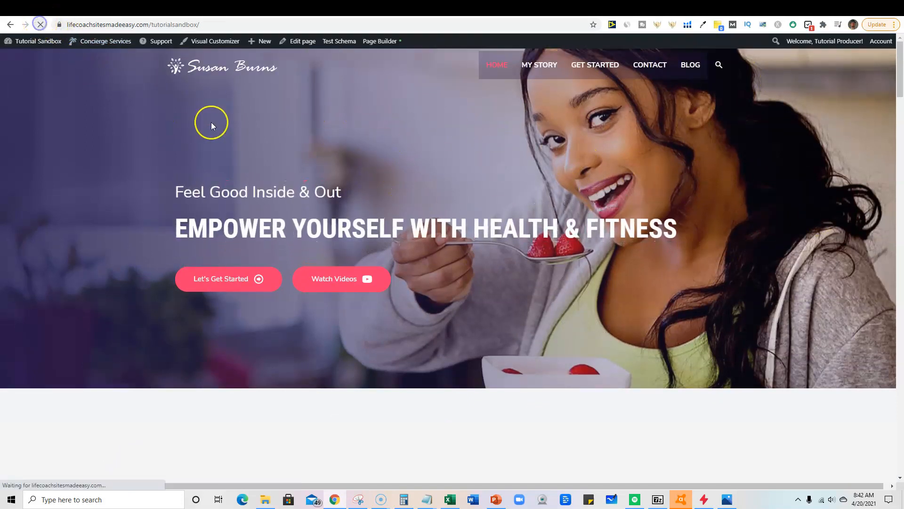